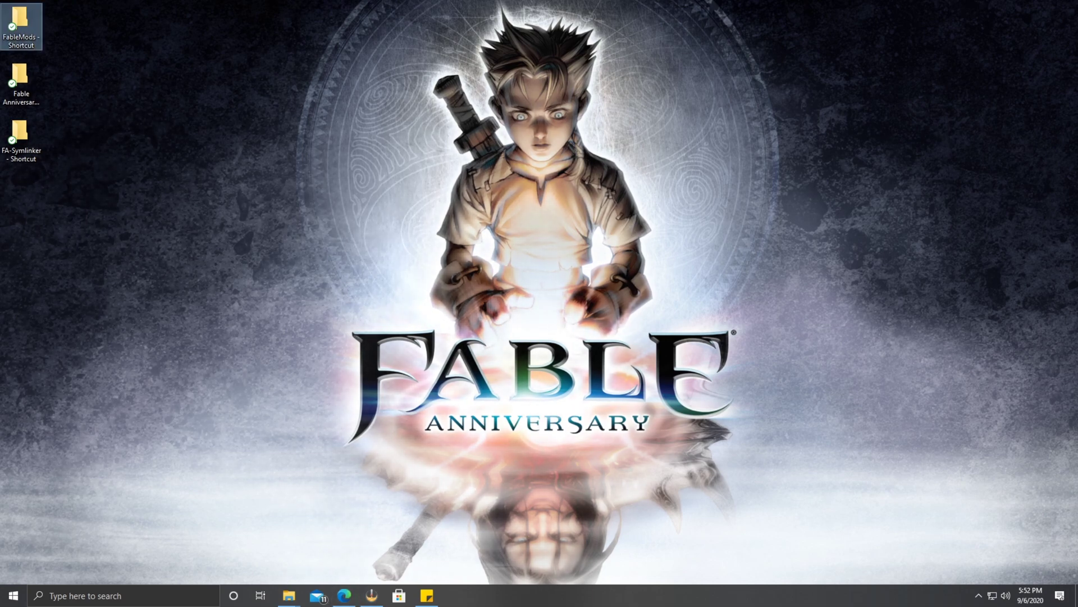
Bring the Fable Anniversary, FableExplorer and Lost Chapters folder windows back on screen.
mouse_move(288, 594)
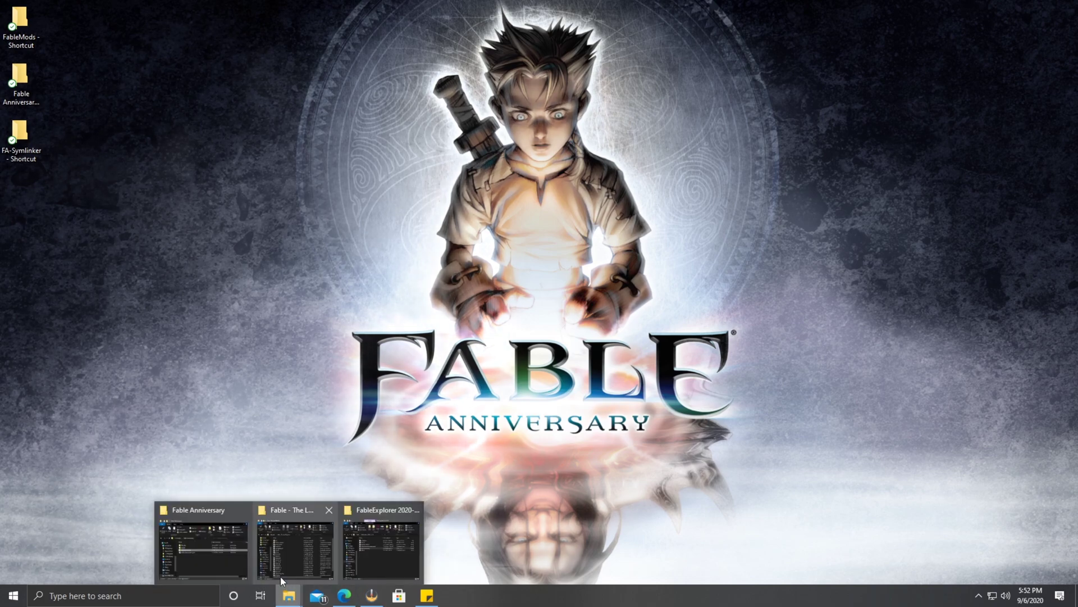
click(205, 539)
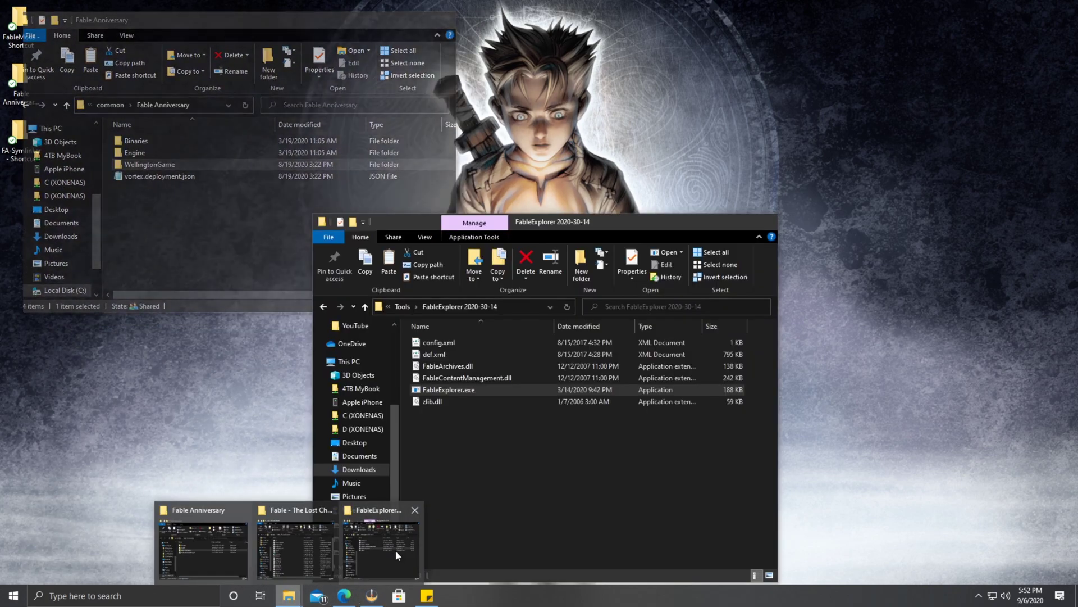
click(395, 551)
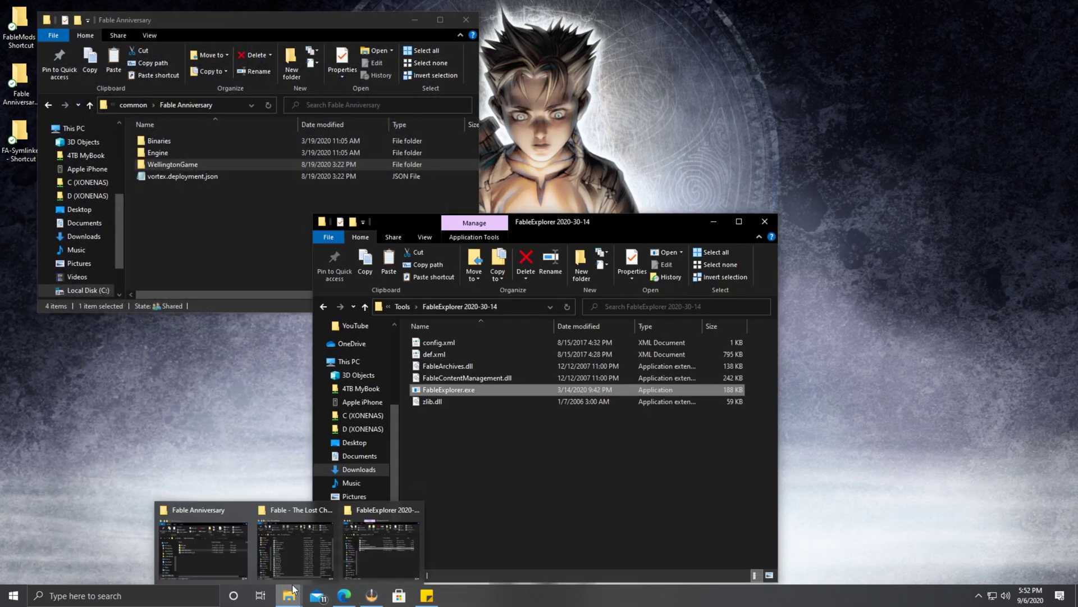
click(291, 548)
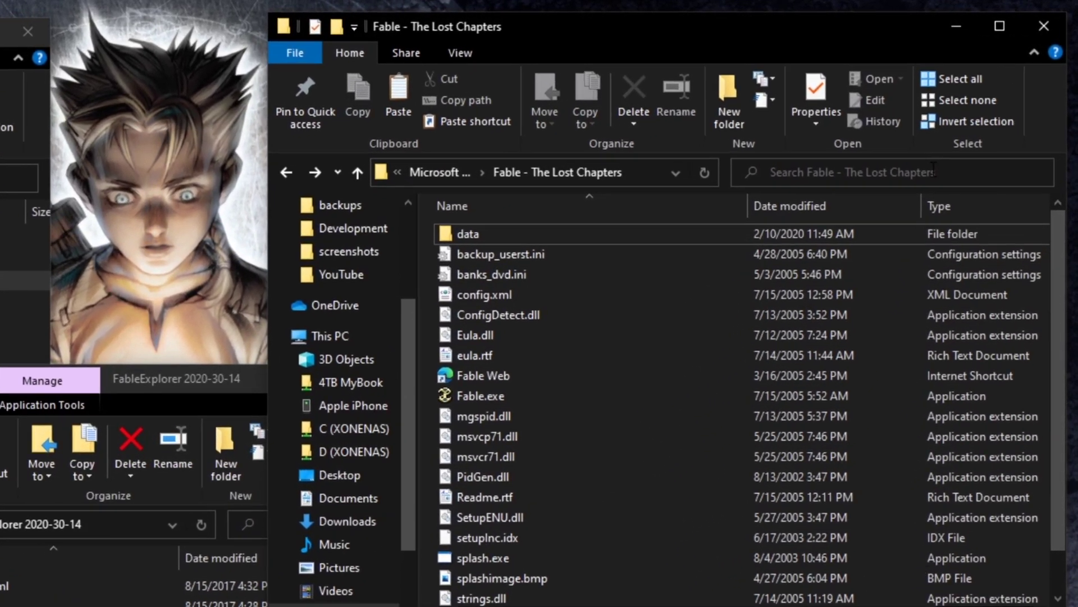
Search the Lost Chapters folder for .big files and copy the graphics.big archive.
click(992, 100)
text(.big)
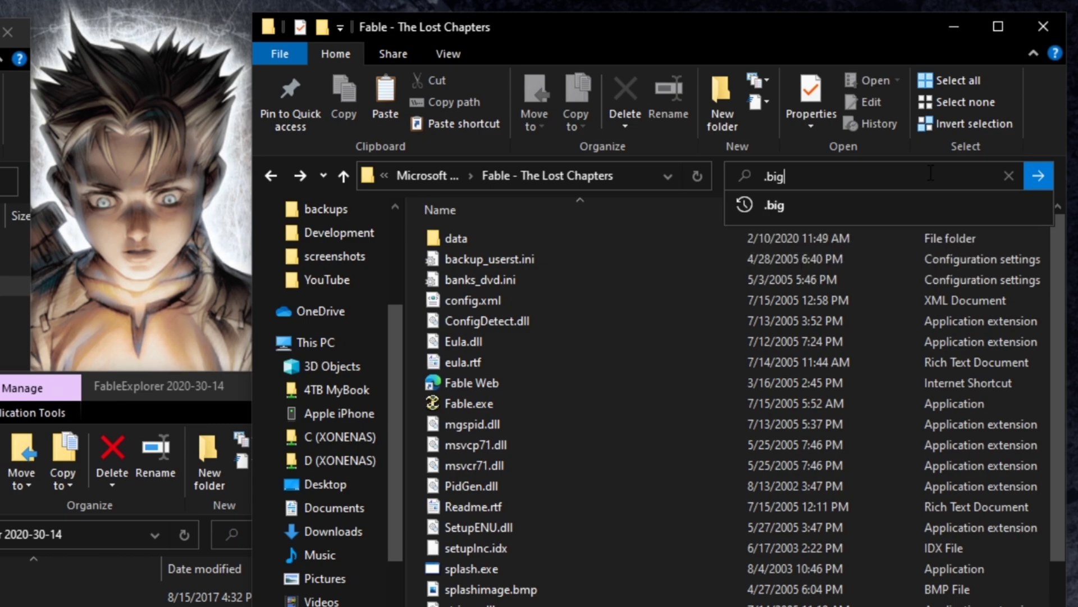
key(Return)
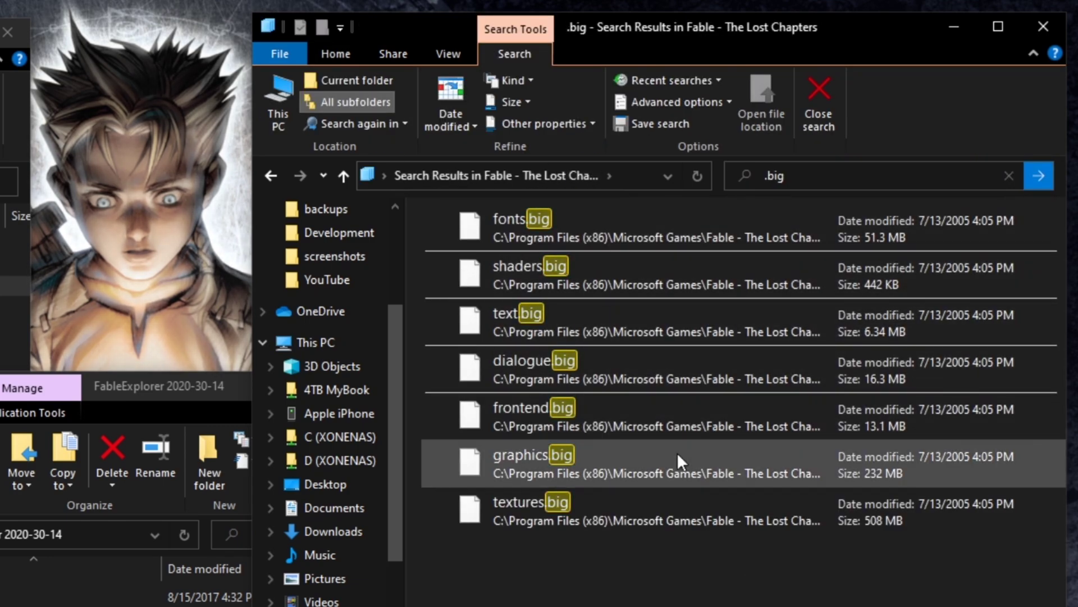
click(577, 458)
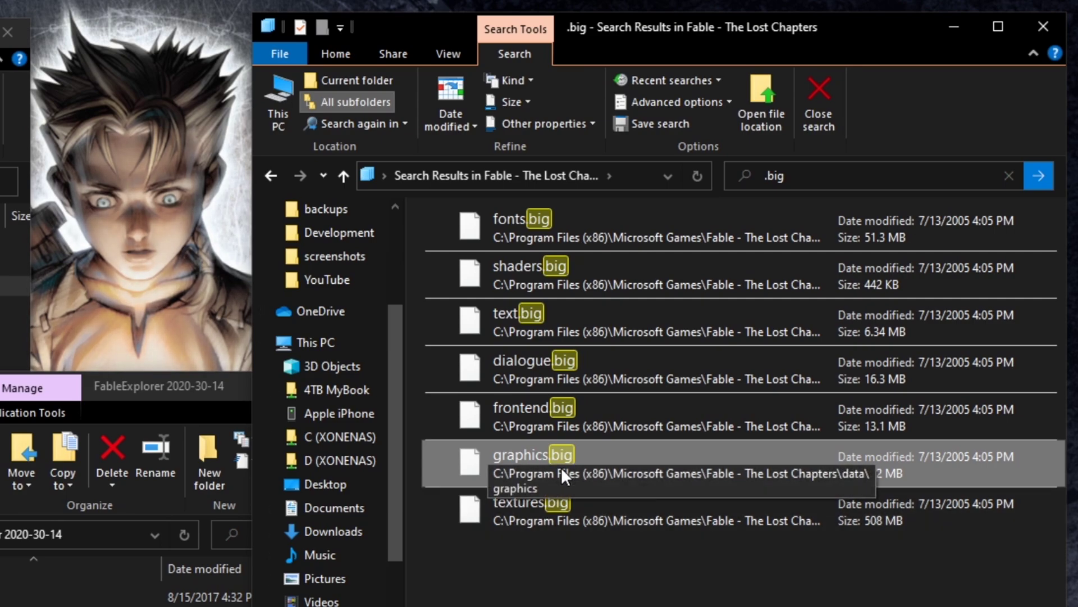
right_click(545, 460)
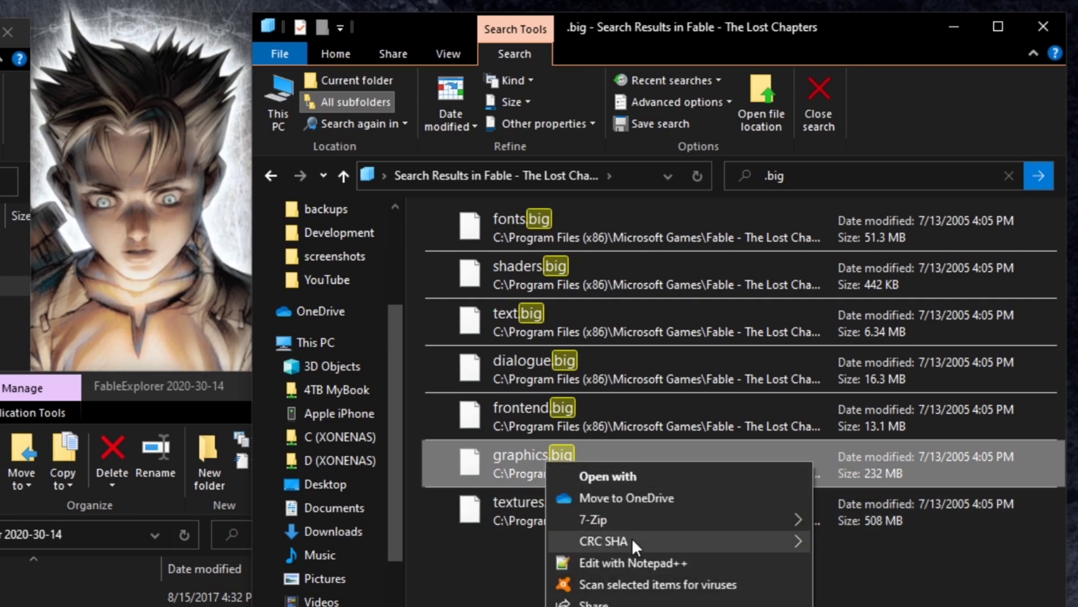
key(Escape)
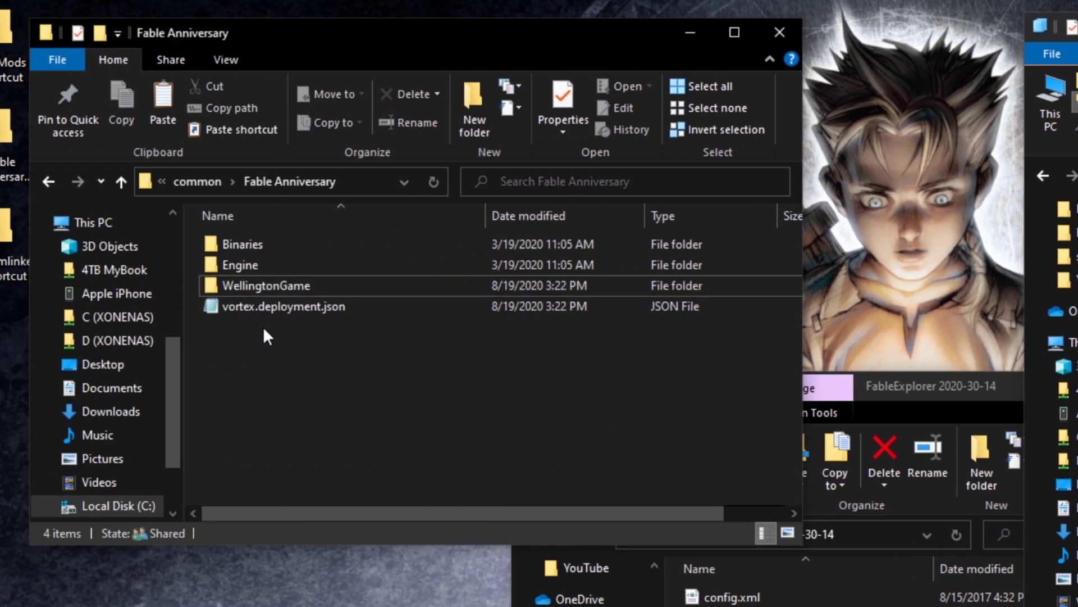
Drill down through WellingtonGame > FableData > Build > Data > CompiledDefs > Development.
double_click(255, 286)
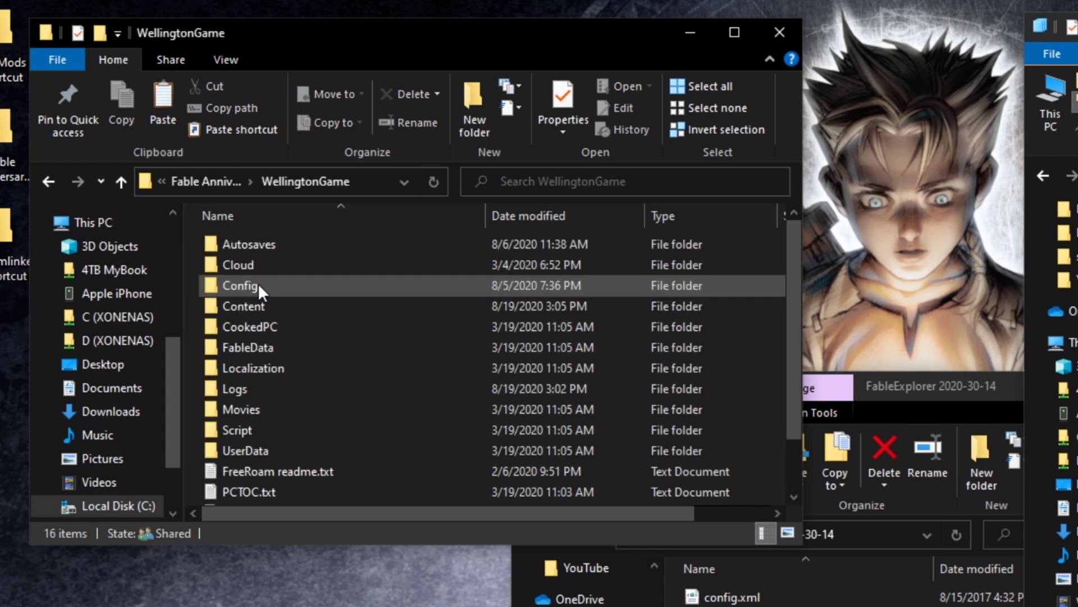
double_click(298, 347)
double_click(279, 246)
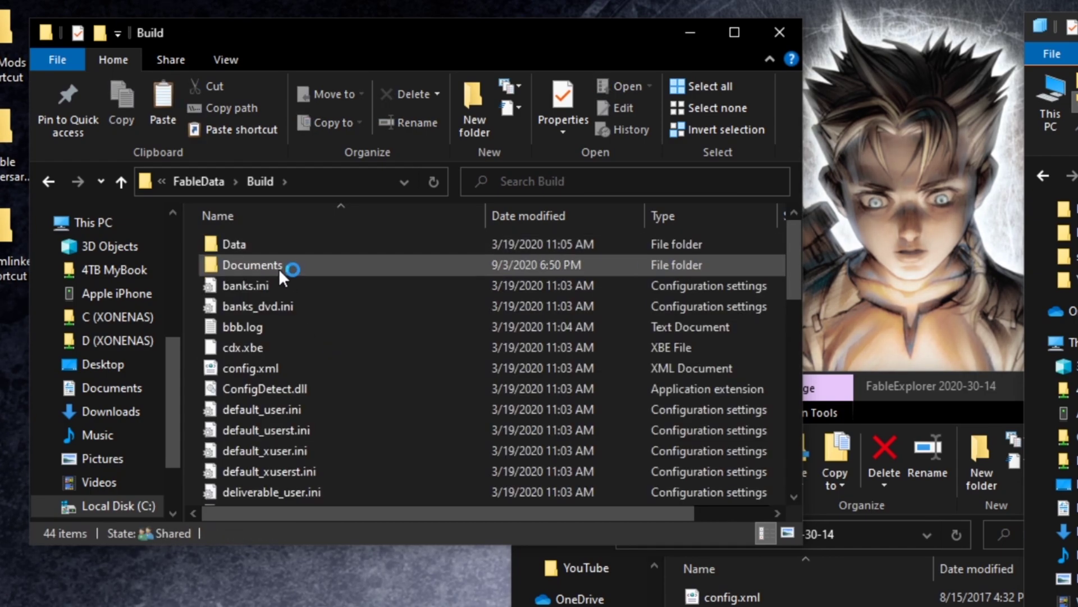
double_click(274, 247)
double_click(280, 247)
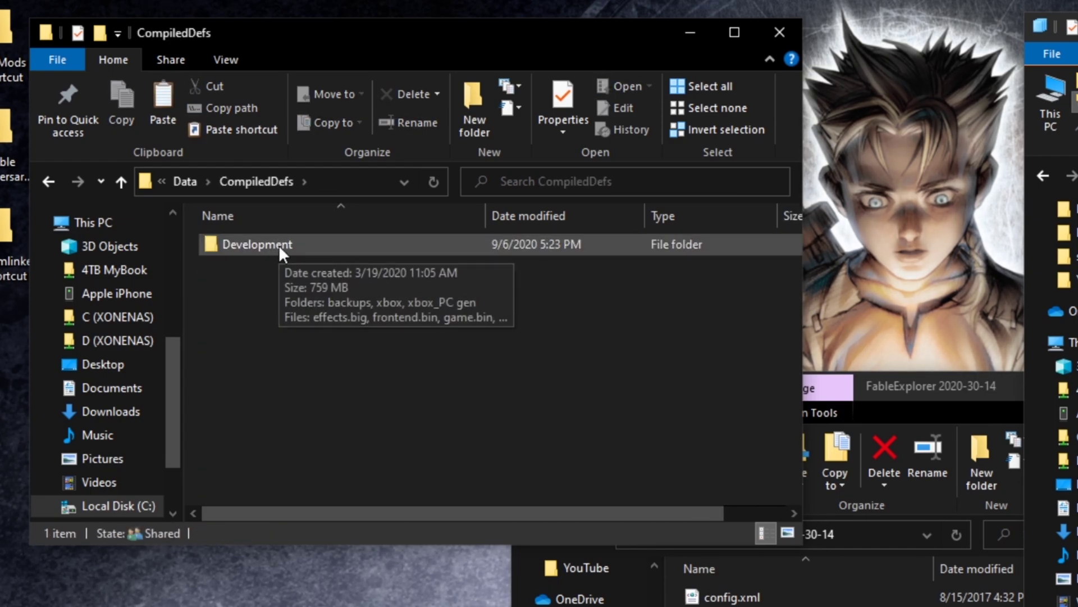
double_click(279, 245)
mouse_move(209, 351)
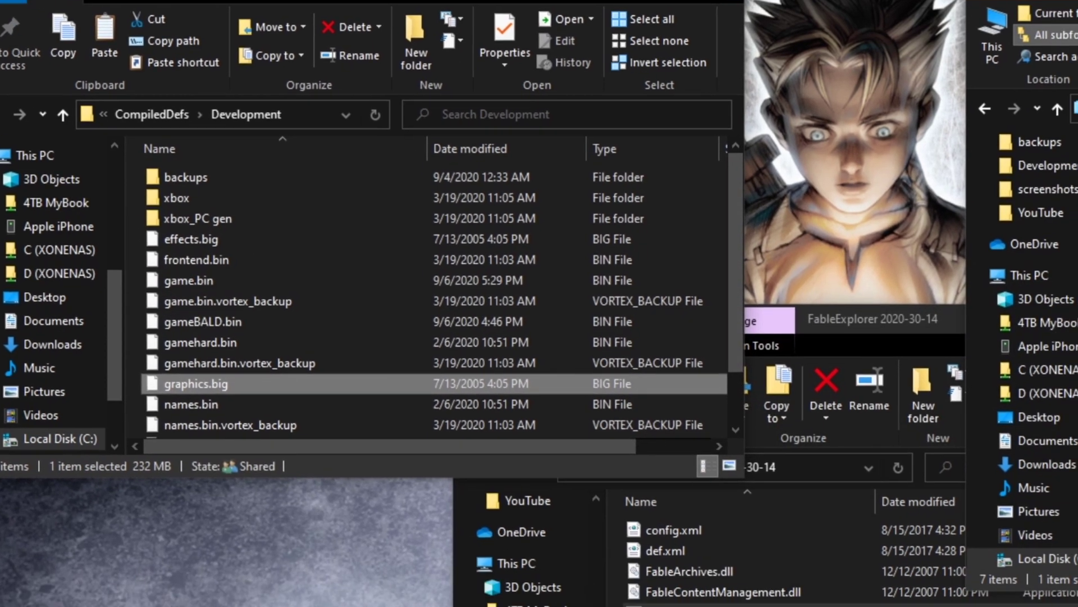
Open names.bin and game.bin in Fable Explorer, filtering for Fable Bin Archives.
click(814, 590)
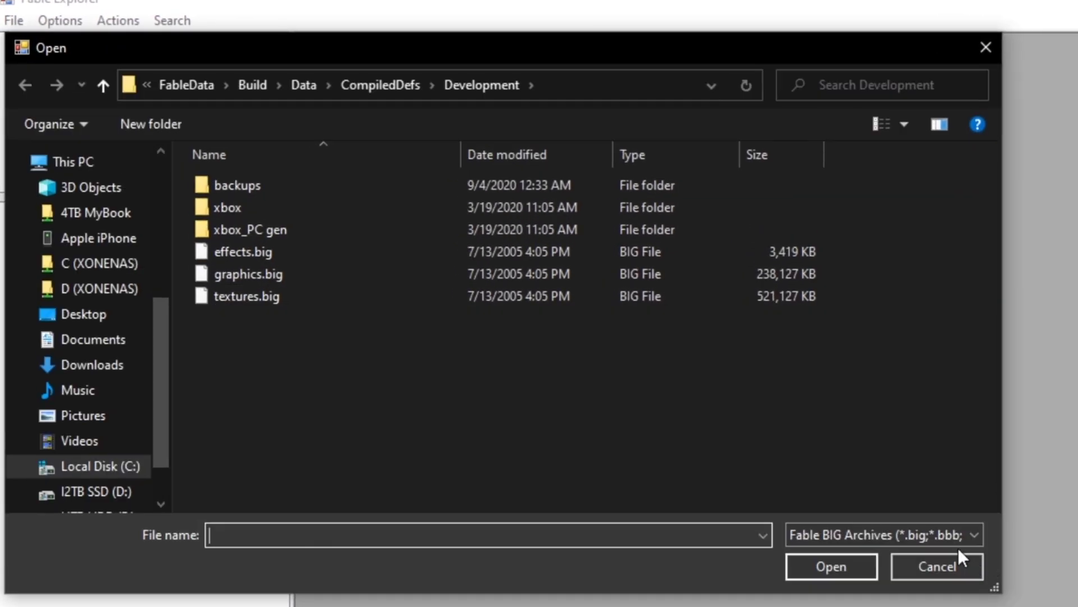
click(800, 479)
click(886, 566)
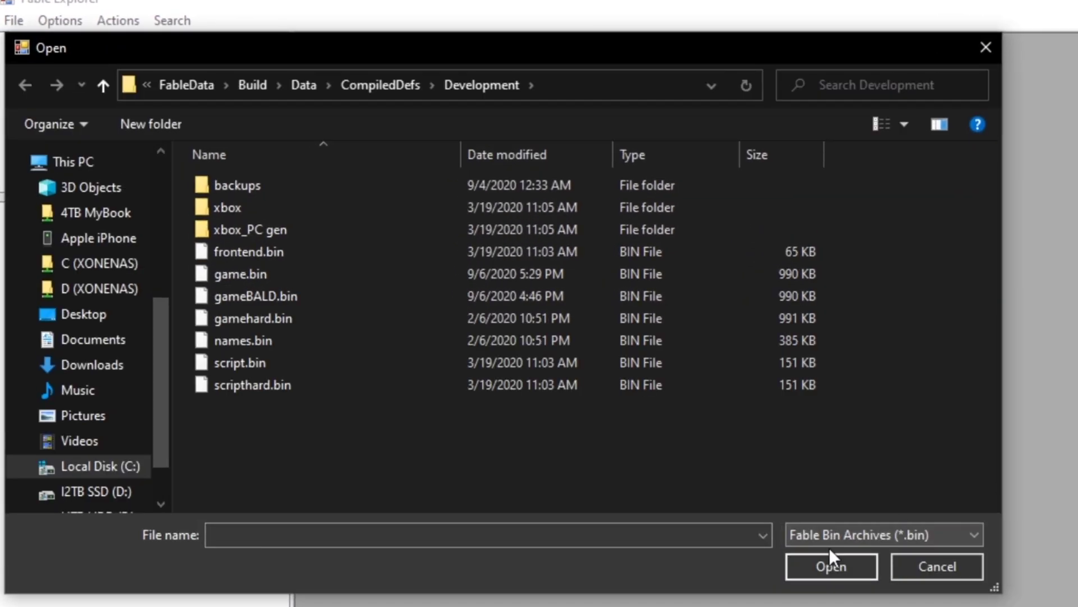
double_click(305, 339)
click(12, 21)
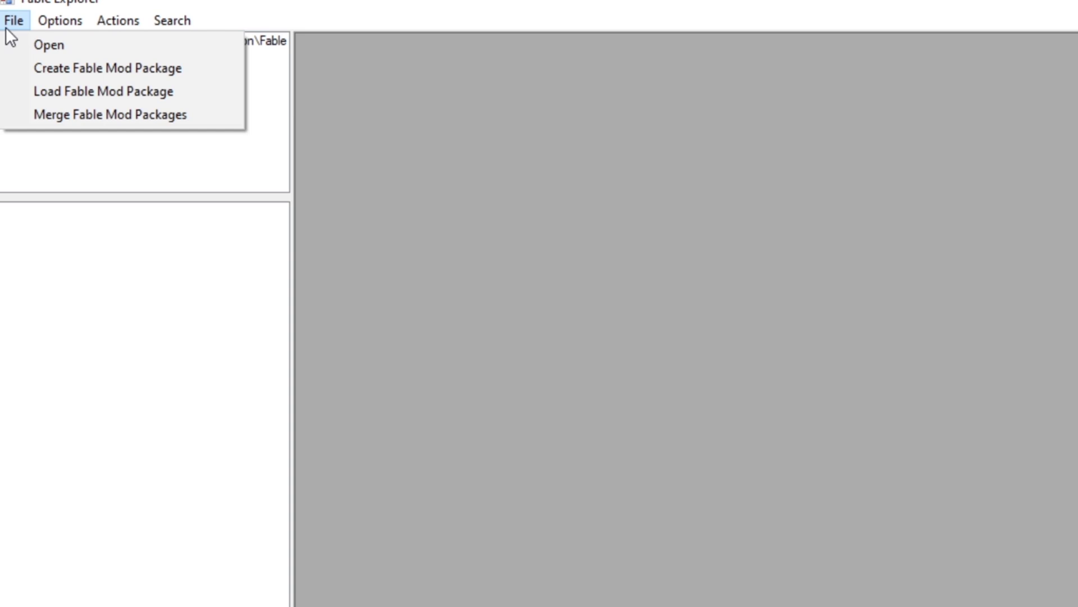
click(48, 43)
click(823, 534)
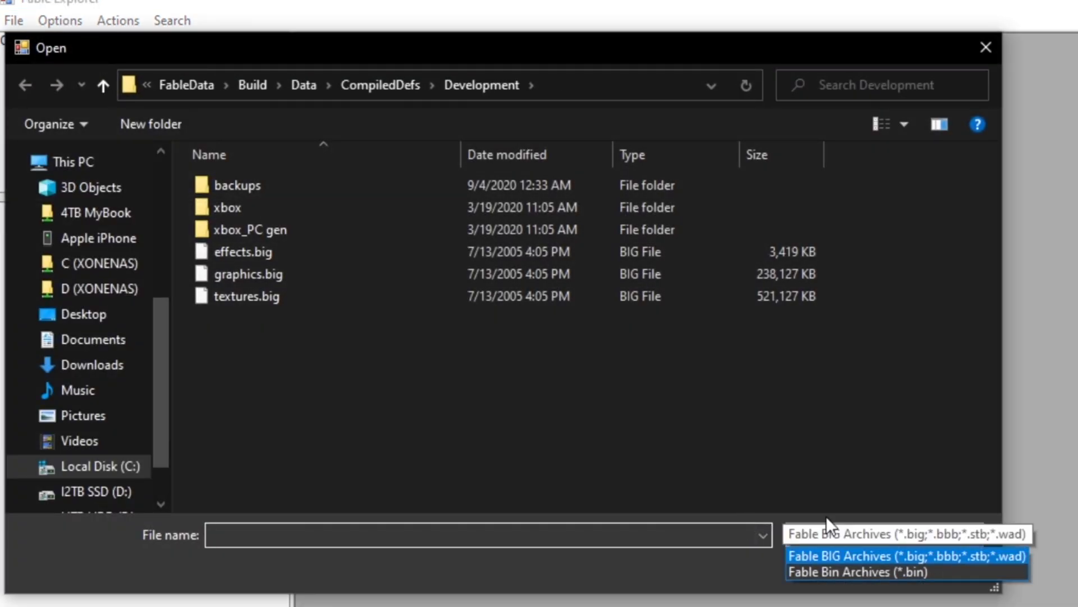
click(861, 572)
double_click(316, 280)
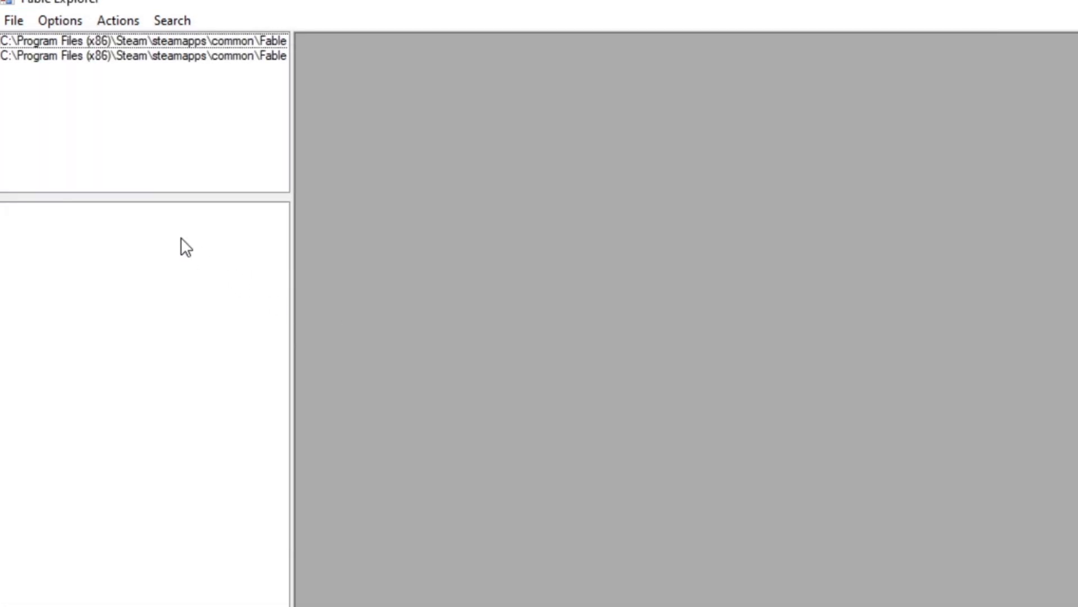
Show the second archive's definition categories and open the definition Search dialog.
click(13, 20)
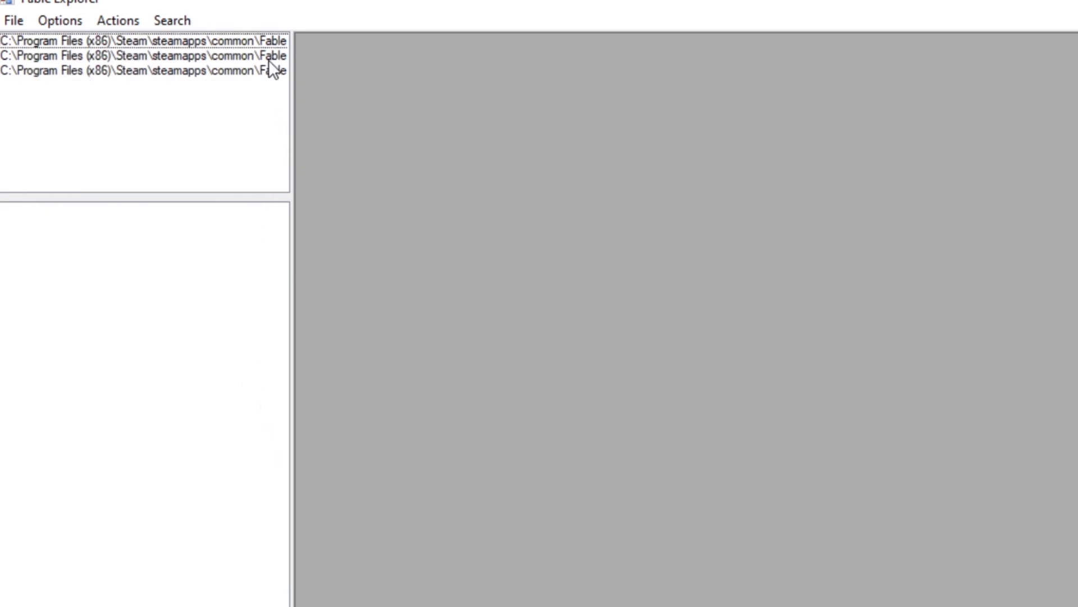
click(275, 57)
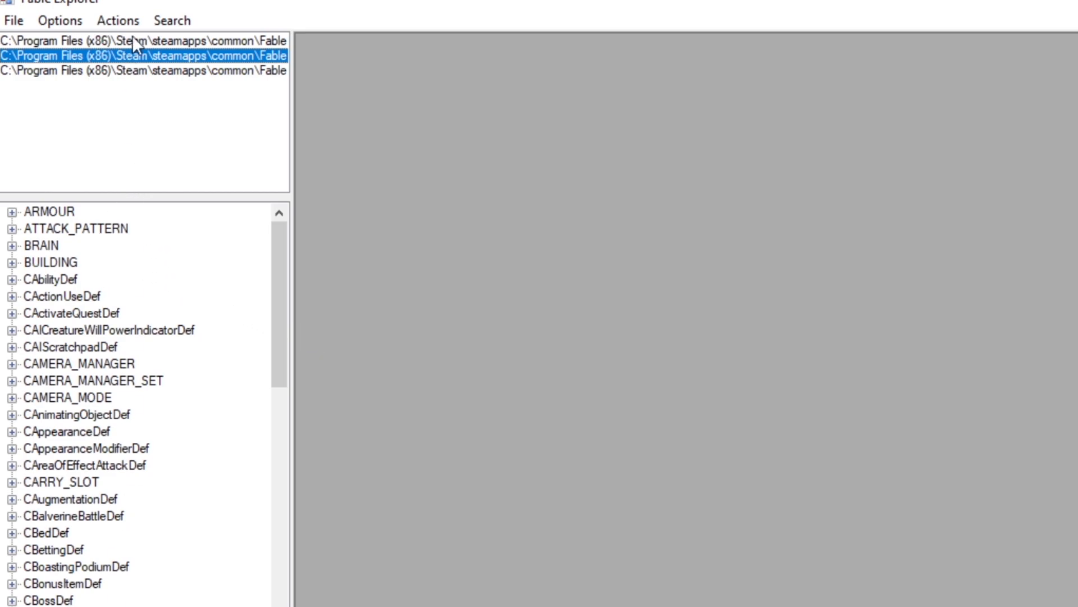
click(171, 17)
Search the definitions for object_hero_horns.
click(295, 208)
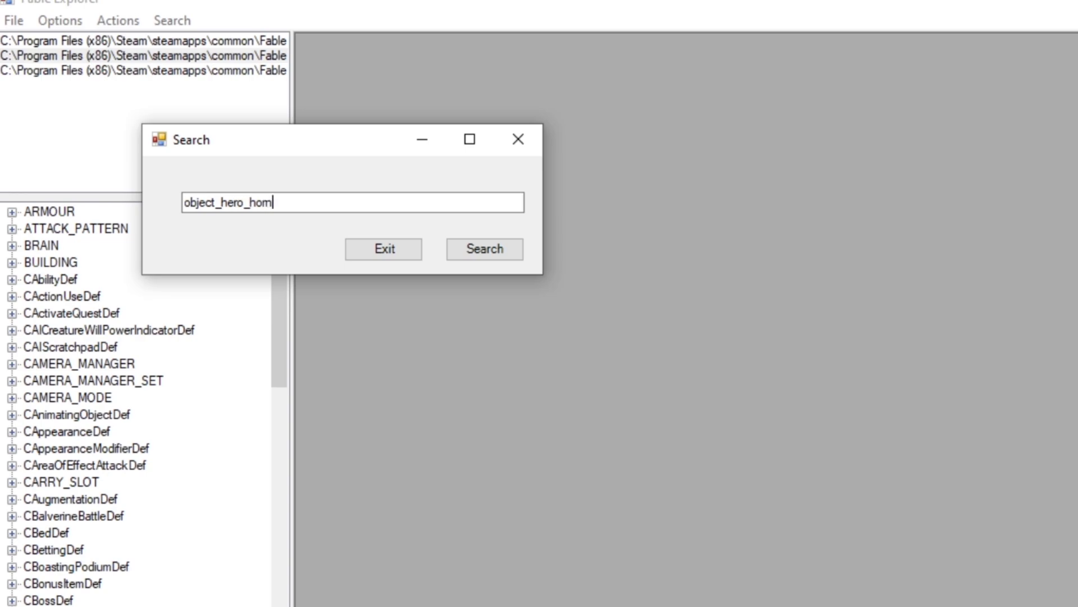
click(493, 241)
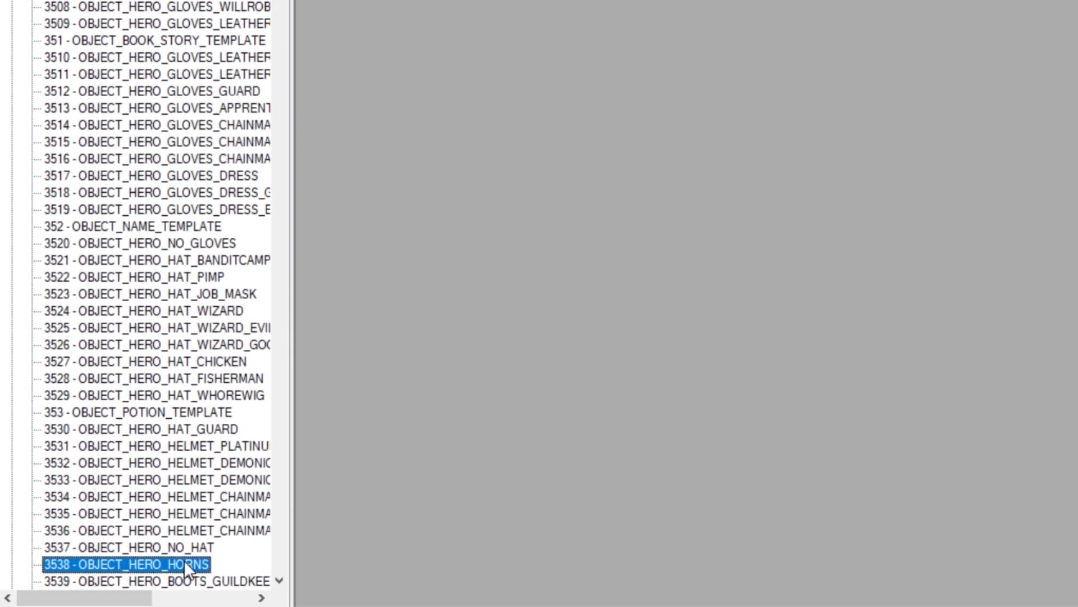
scroll(183, 562, down, 8)
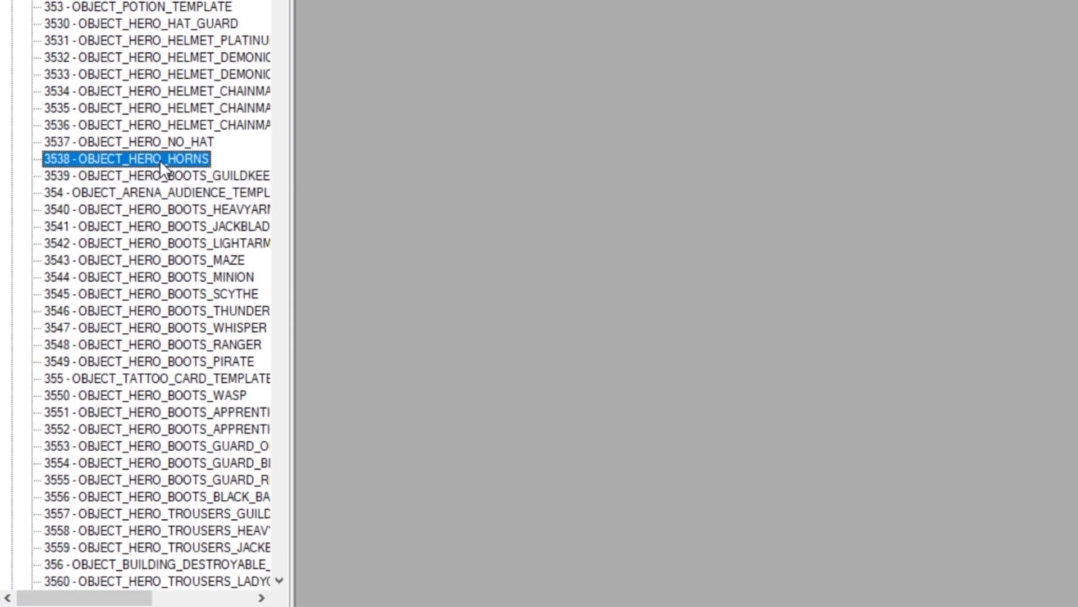
Open OBJECT_HERO_HORNS full screen and list its OBJECT node's eight CDefs.
double_click(159, 160)
click(751, 35)
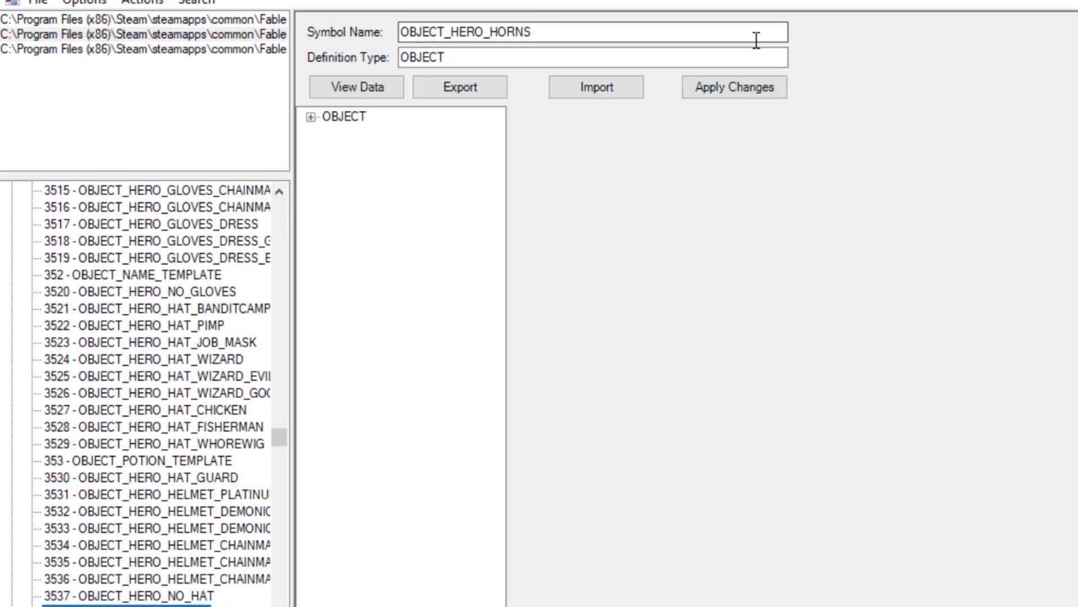
click(310, 118)
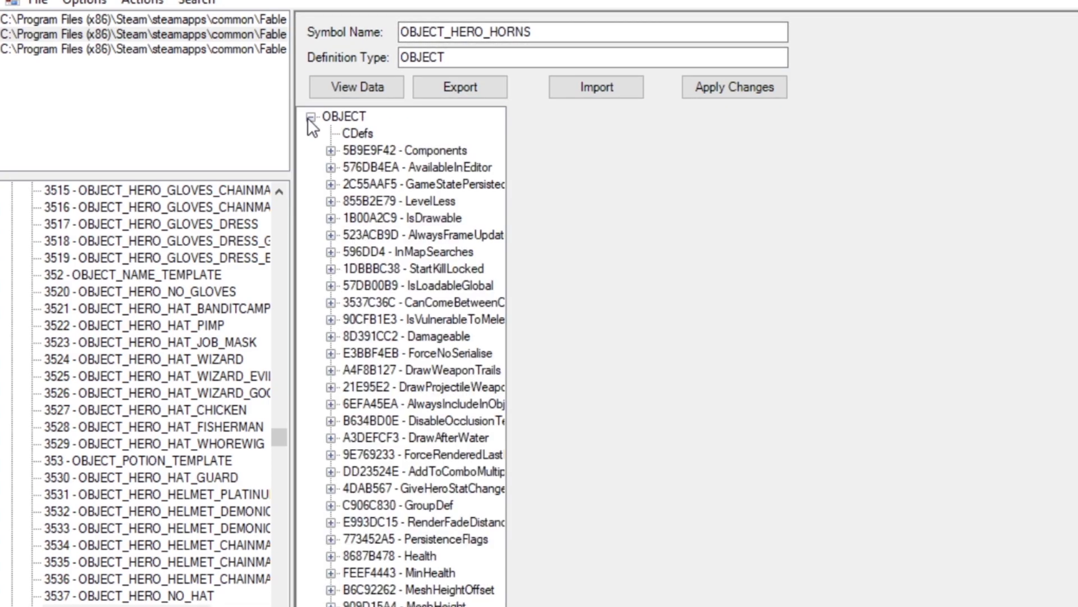
click(354, 133)
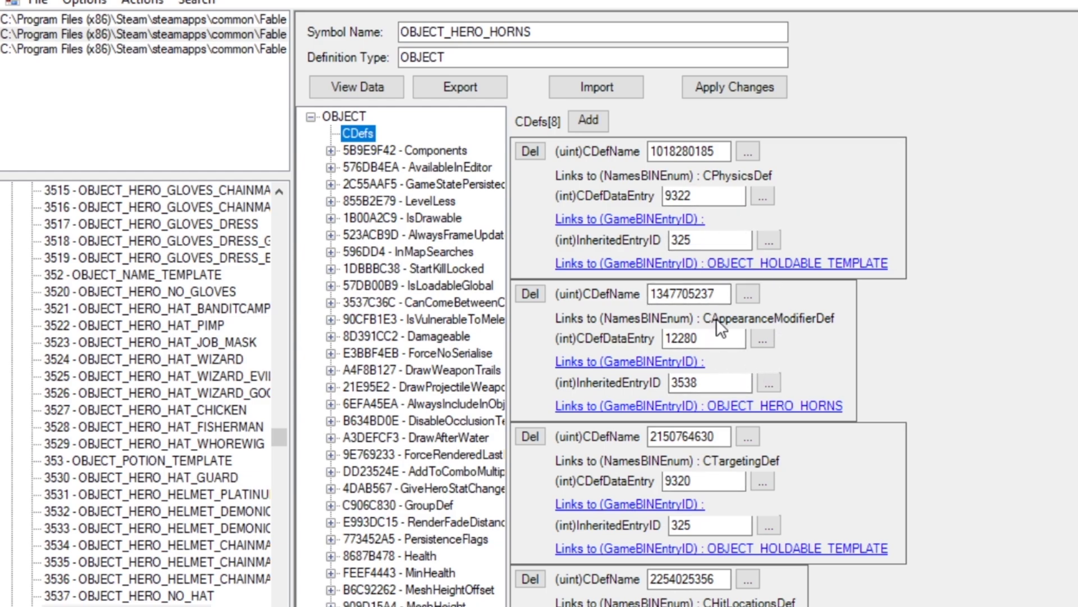
Open CAppearanceModifierDef's Graphics field and preview the MESH_HERO_HORNS_01, 02 and 03 models.
click(579, 362)
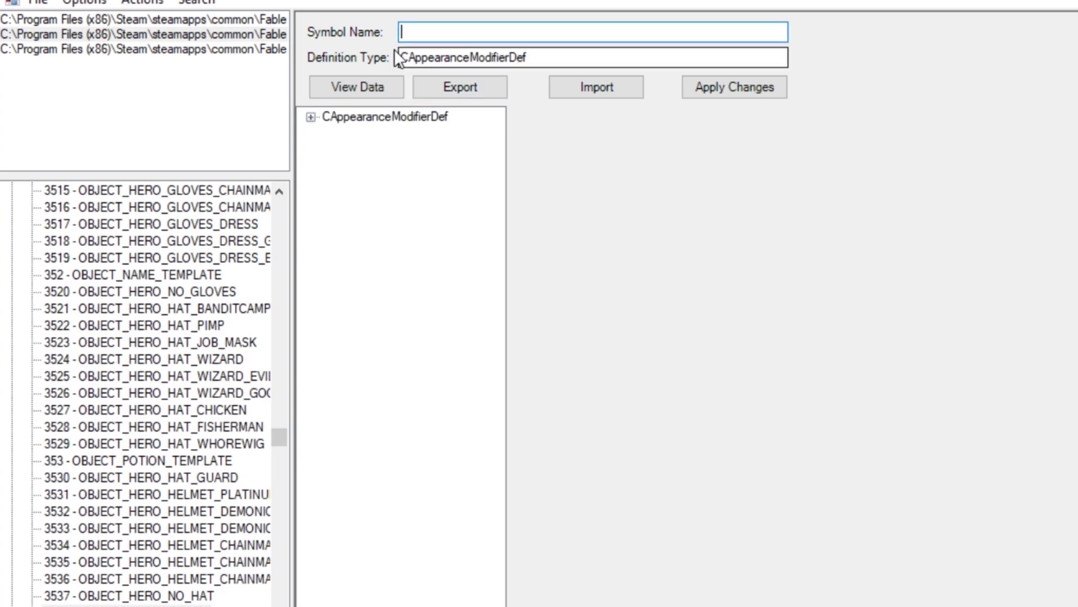
click(311, 116)
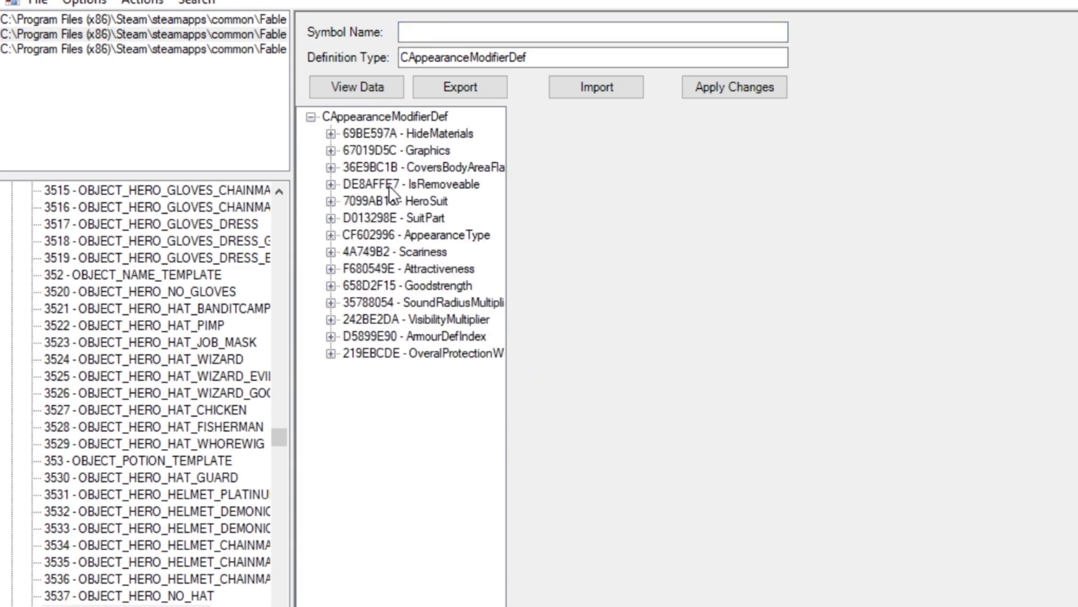
click(411, 149)
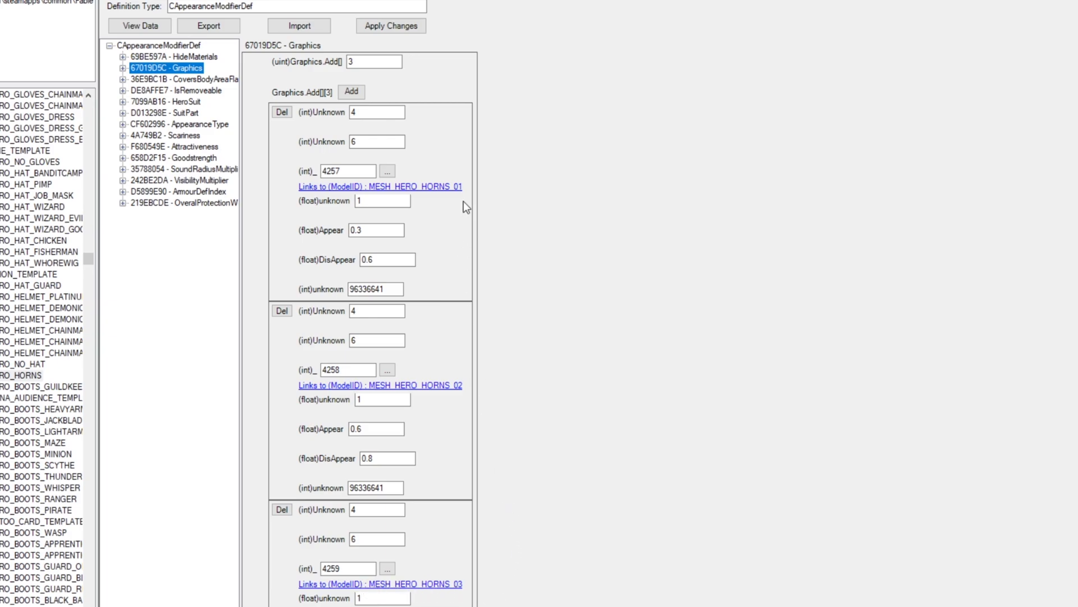
click(450, 188)
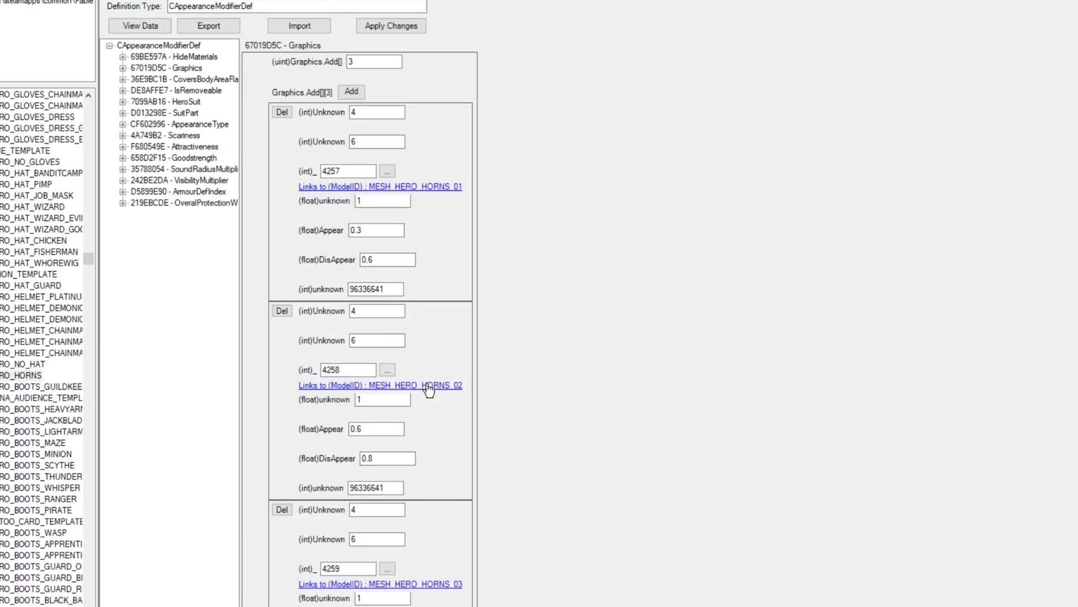
click(429, 385)
click(416, 585)
scroll(441, 564, down, 1)
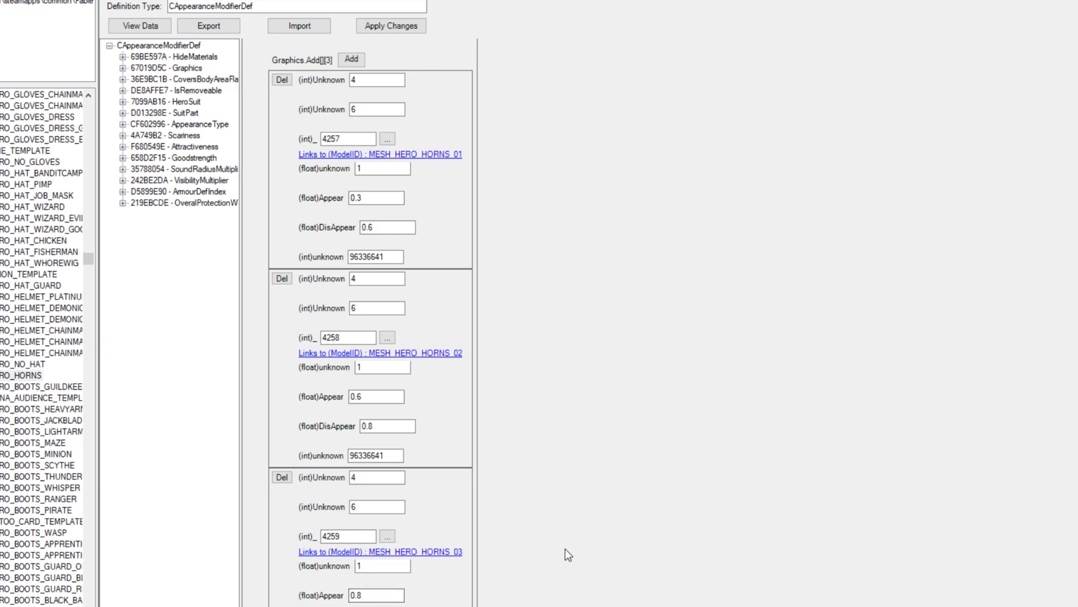
scroll(315, 303, up, 1)
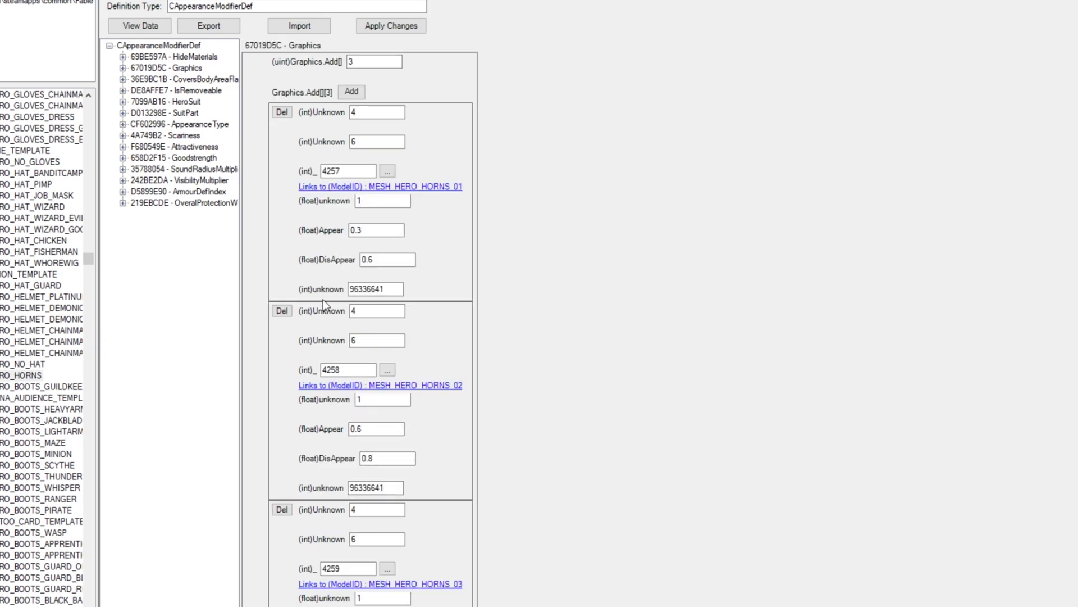
Delete the HORNS_01 and HORNS_02 entries, change HORNS_03 Appear from 0.8 to 0, and apply.
click(282, 113)
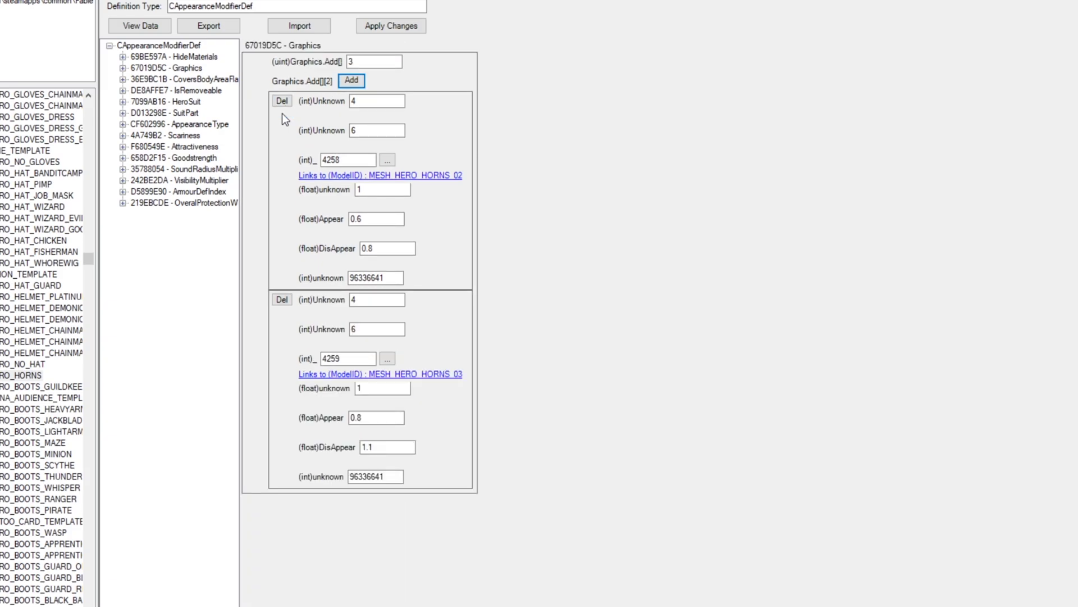
click(282, 113)
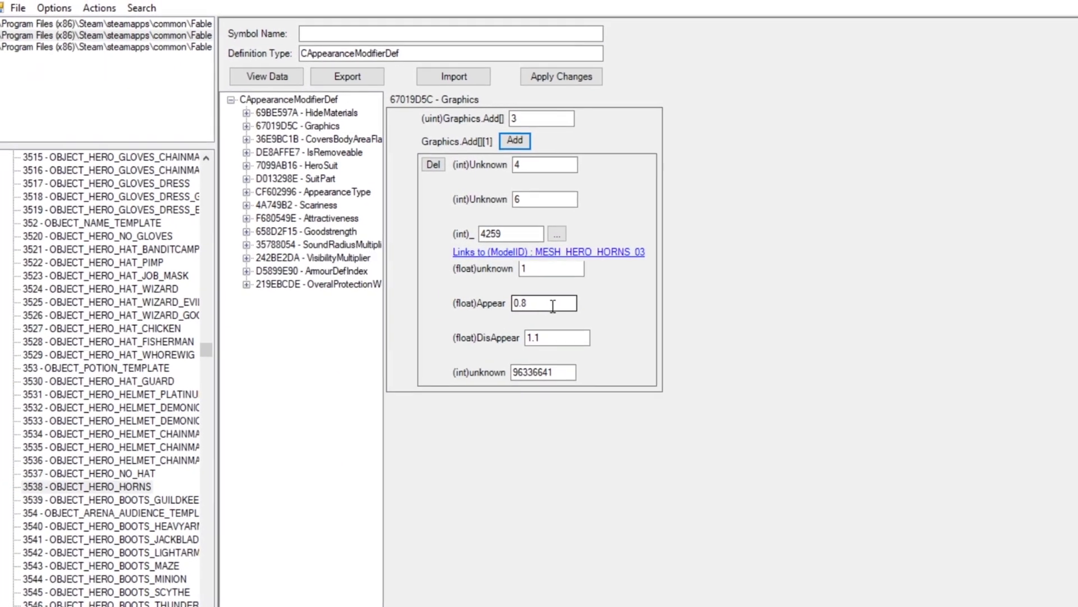
click(425, 251)
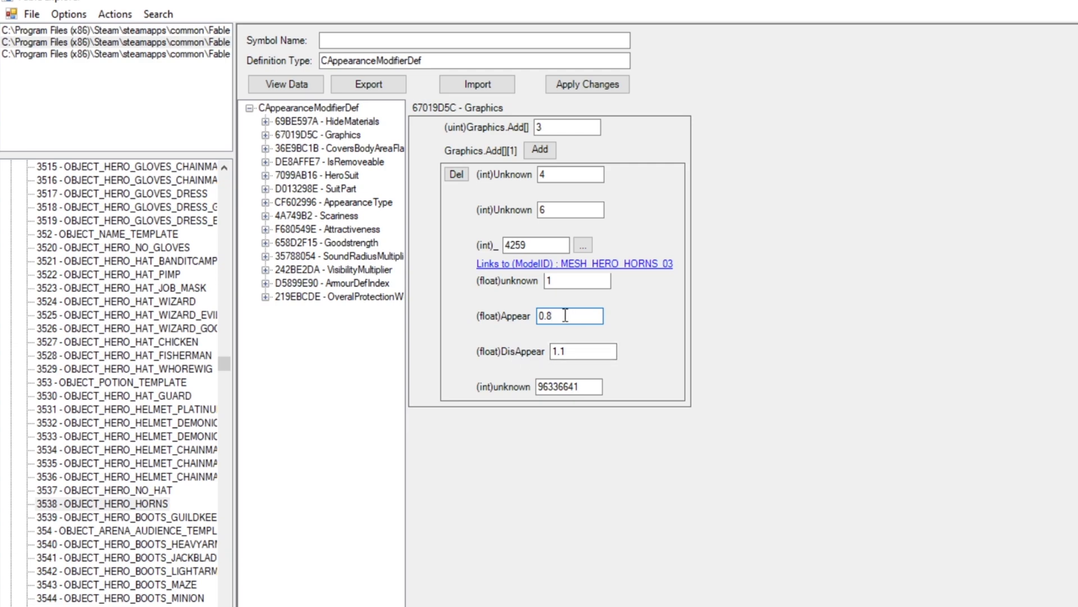
text(0)
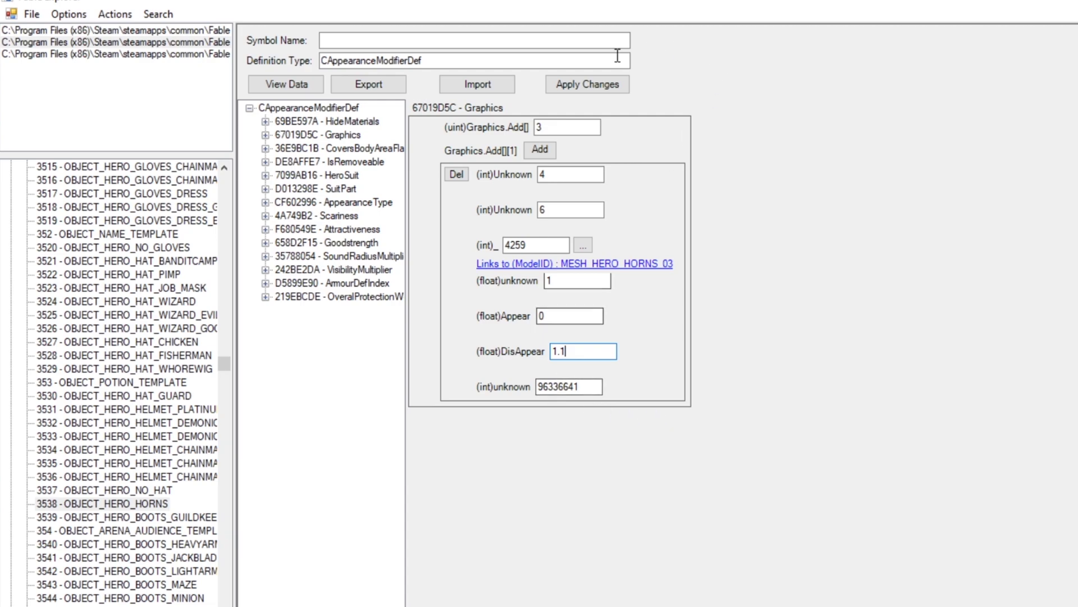
click(585, 86)
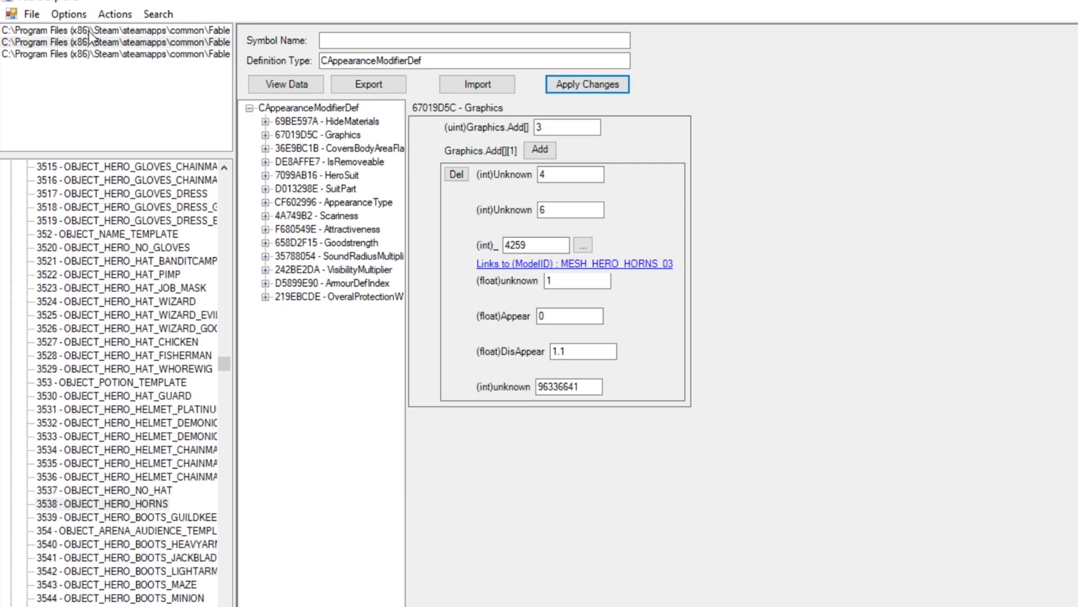
Save As over the existing game.bin in Development, confirming the overwrite.
click(115, 42)
right_click(113, 42)
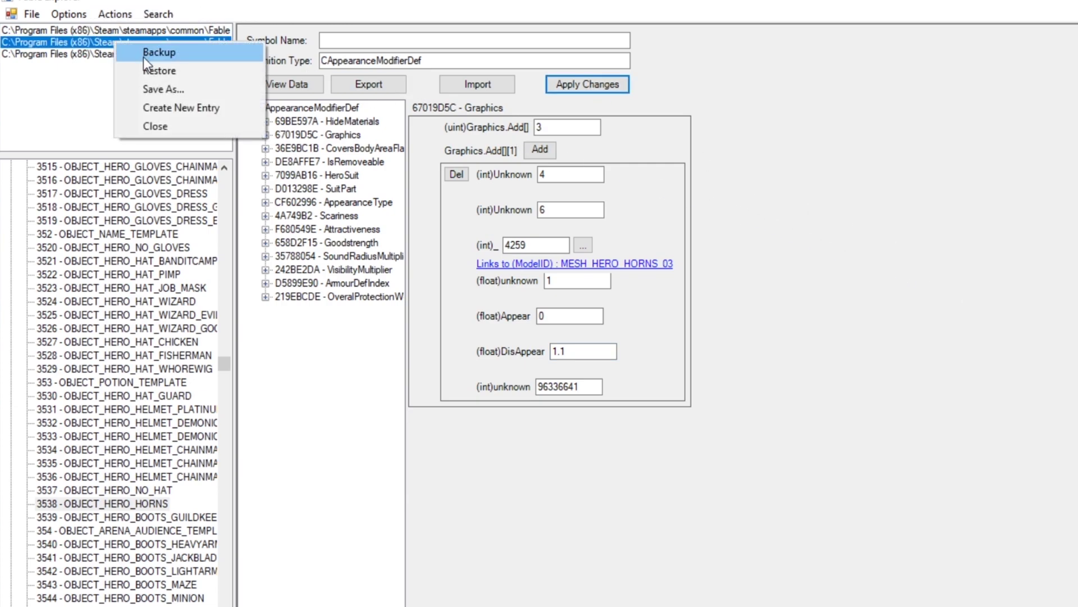
click(162, 88)
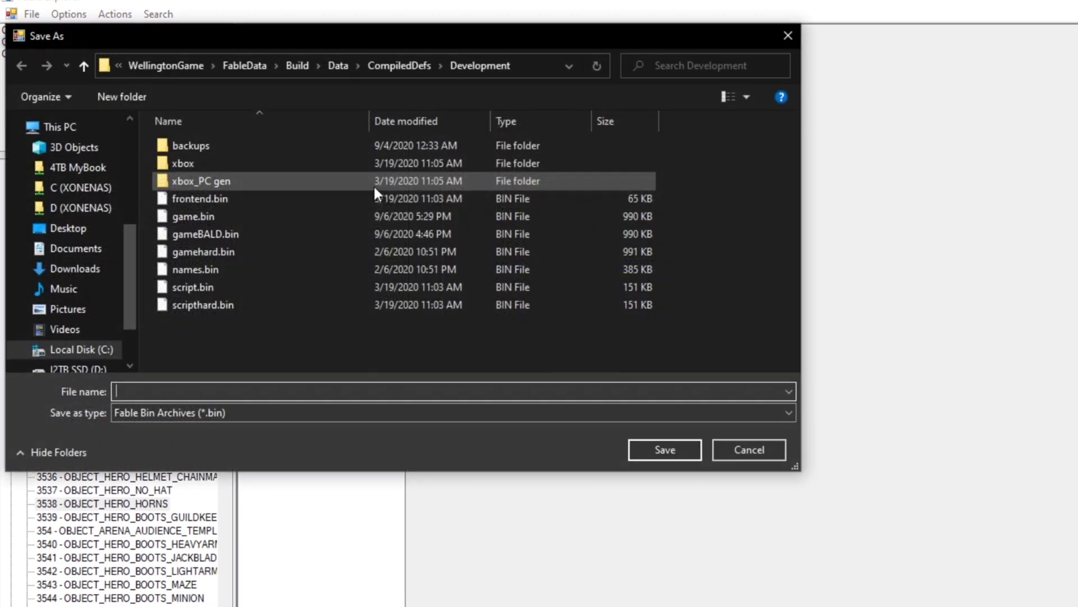
click(207, 221)
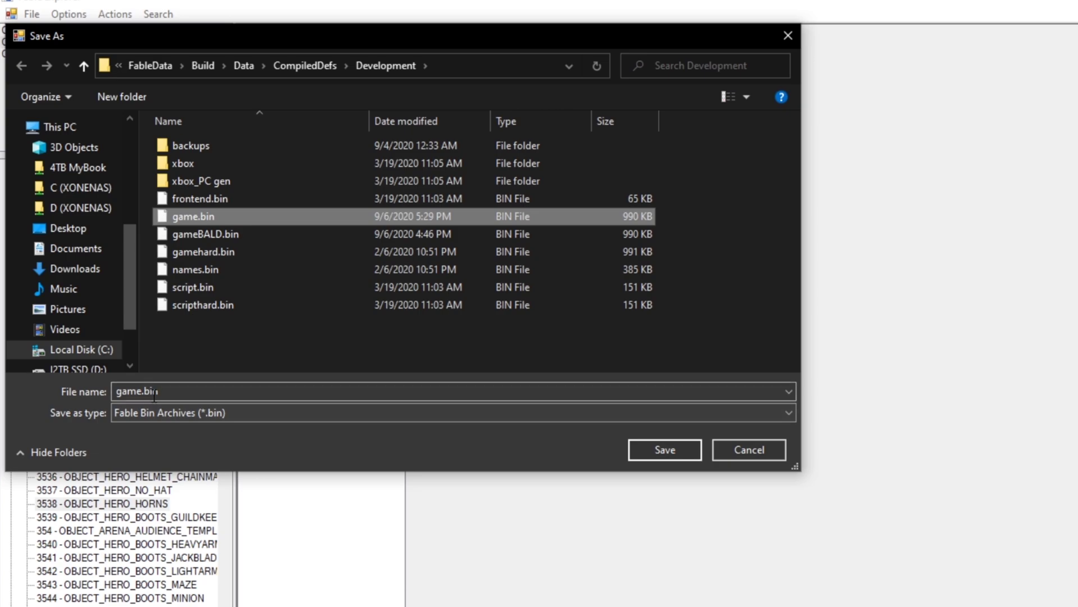
click(660, 449)
click(851, 439)
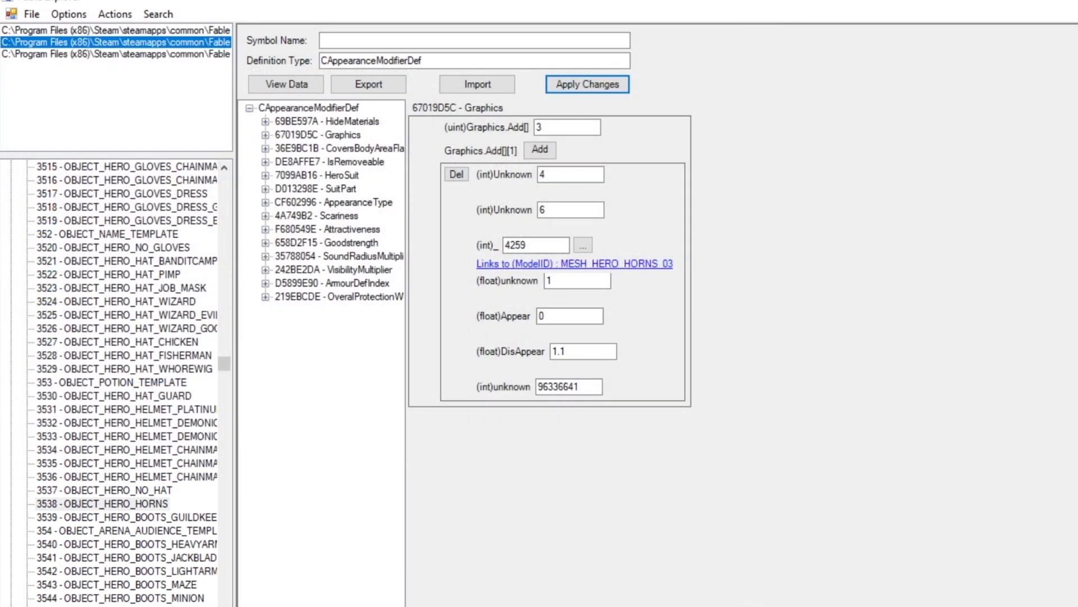